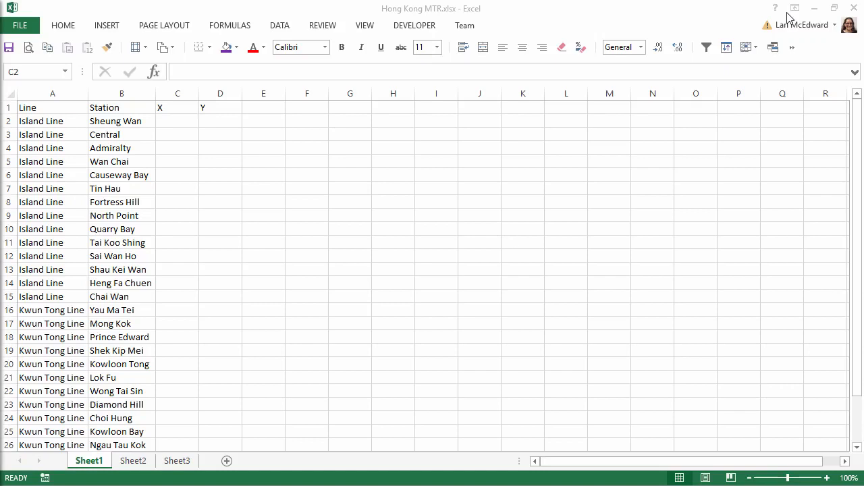
Enter placeholder coordinates X 840 and Y 623 for Sheung Wan and save the workbook.
left_click(177, 123)
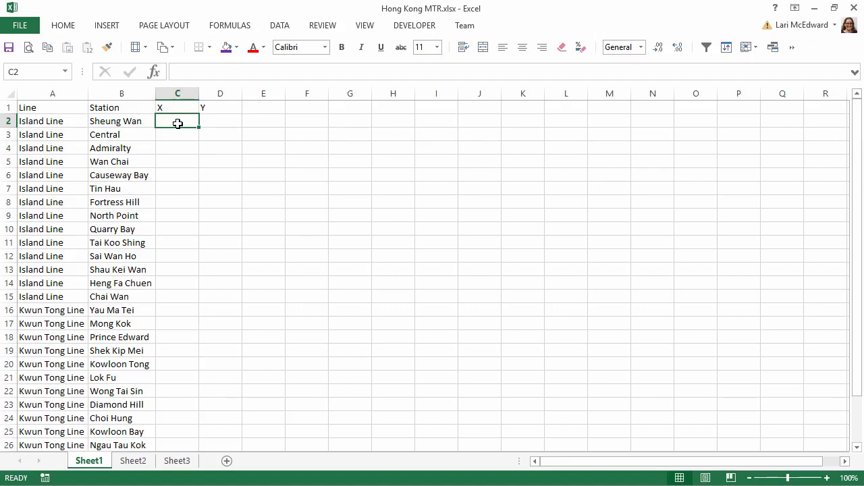
type("840")
key("Tab")
type("623")
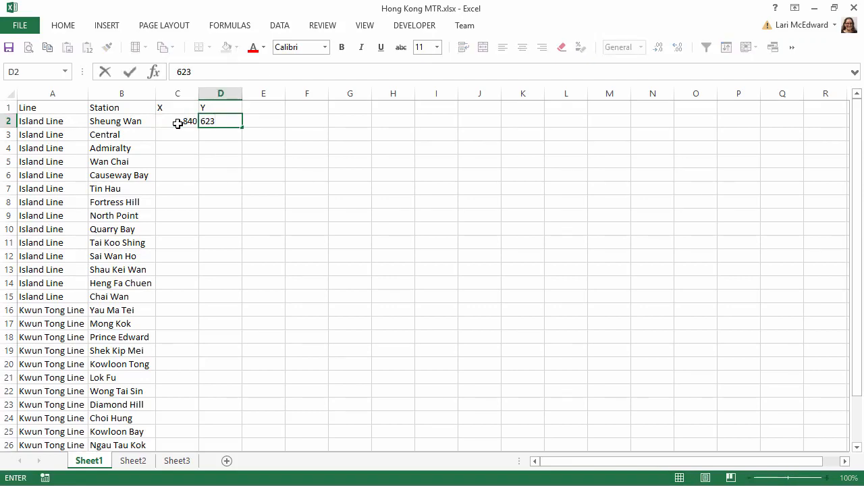
left_click(10, 49)
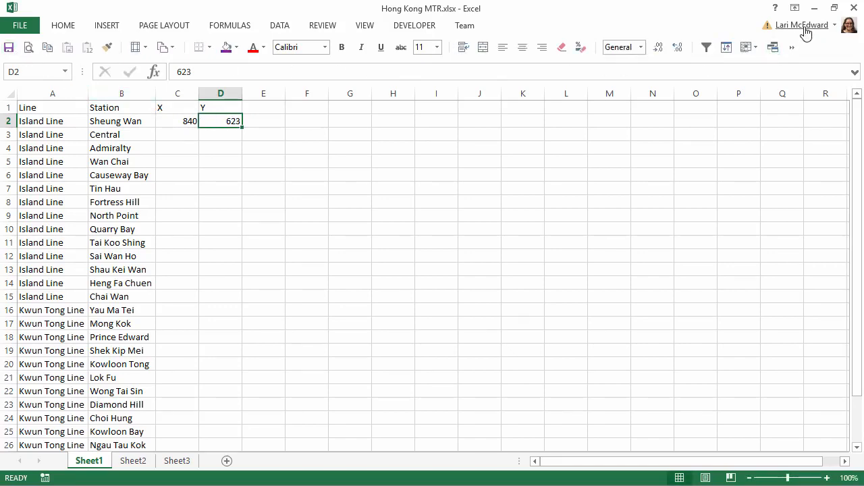
Switch to Tableau, connect to the Hong Kong MTR Excel workbook and open the Sheet 1 worksheet.
left_click(814, 8)
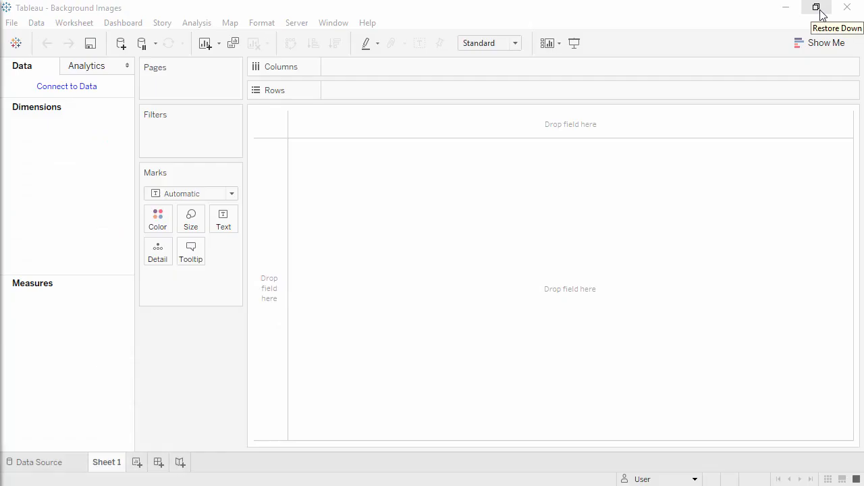
left_click(120, 43)
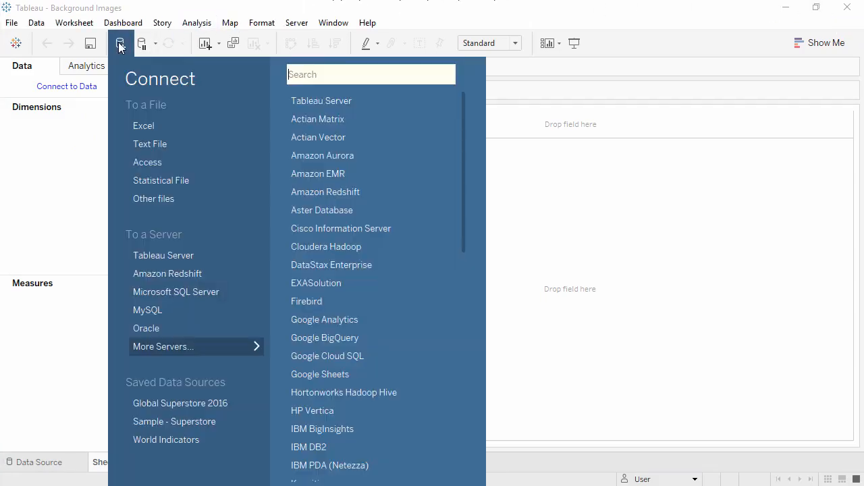
left_click(143, 126)
double_click(148, 125)
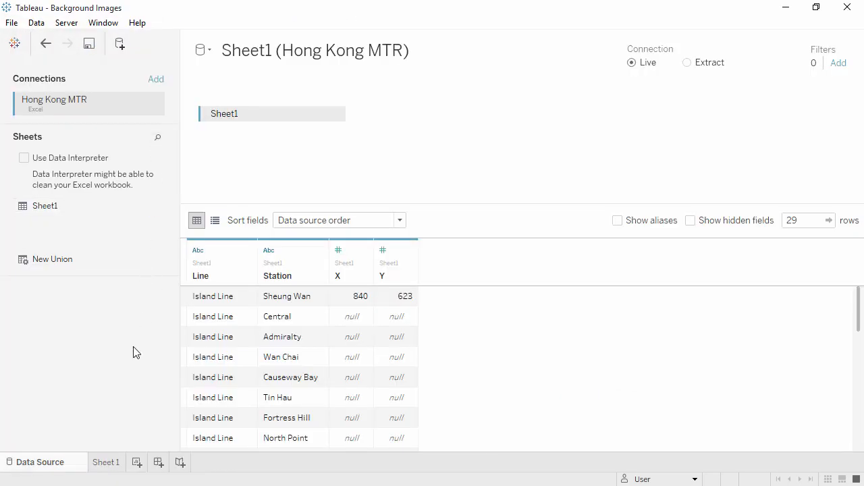
left_click(103, 468)
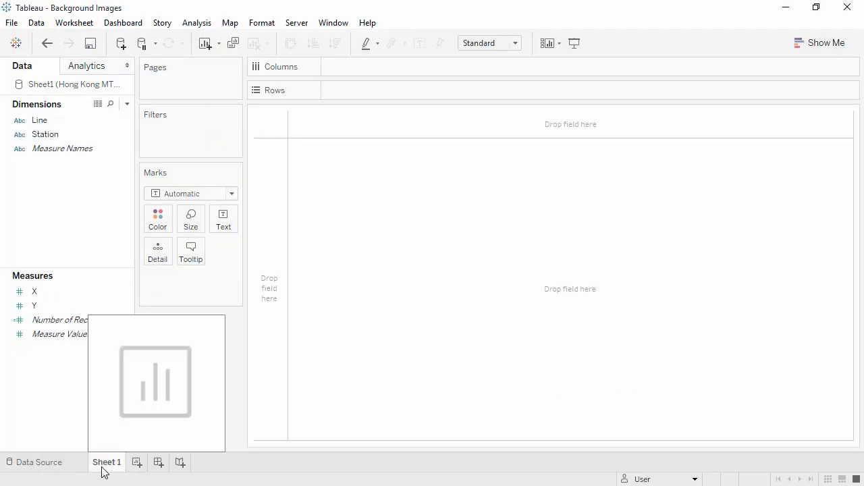
Add Hong Kong MTR.gif as a background image for the Sheet1 (Hong Kong MTR) data source.
left_click(231, 23)
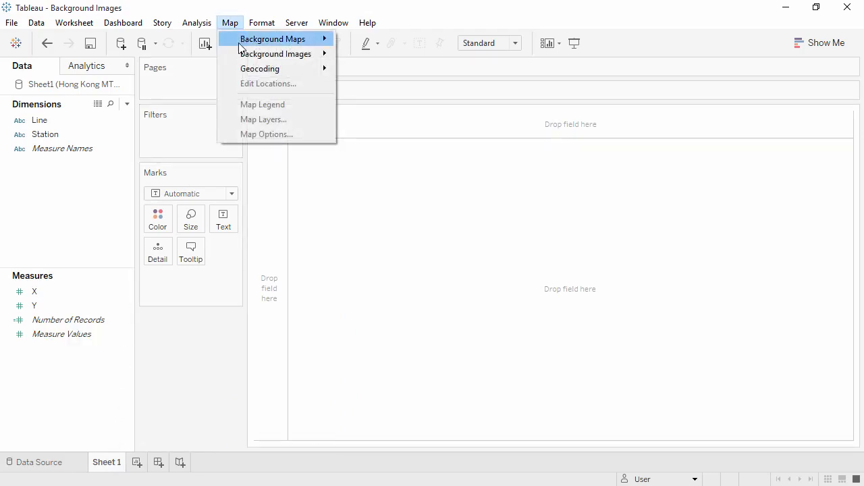
mouse_move(240, 59)
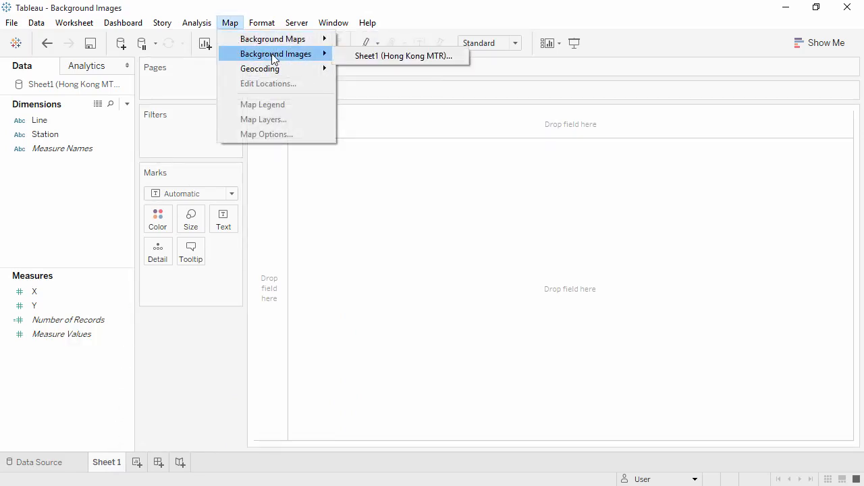
left_click(351, 56)
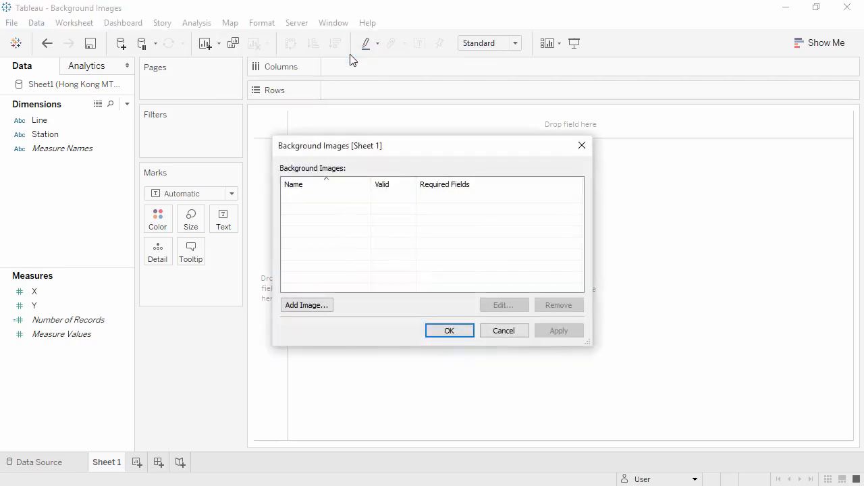
left_click(305, 305)
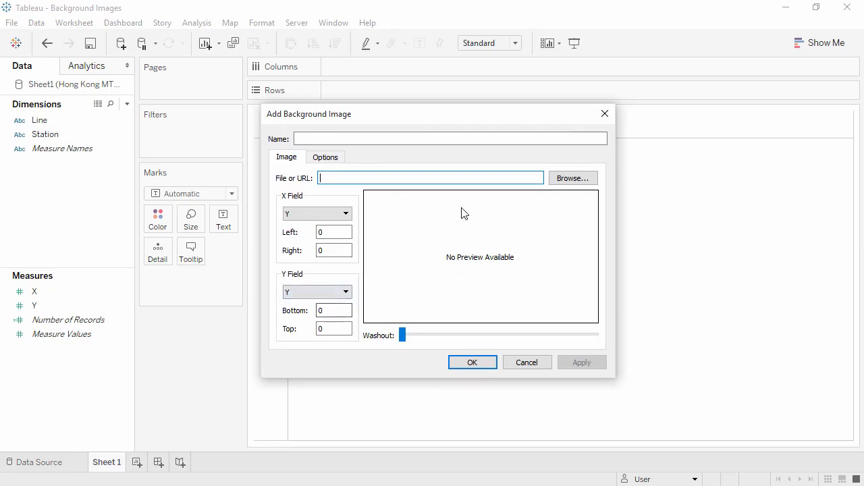
left_click(573, 178)
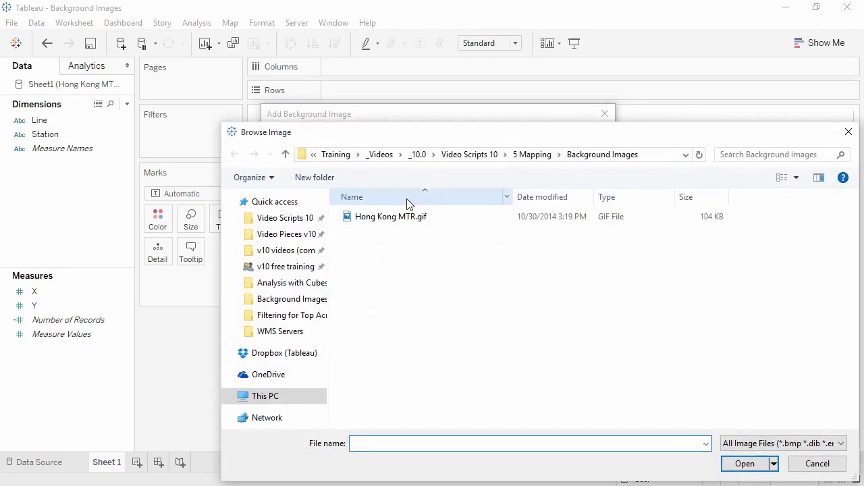
left_click(383, 219)
double_click(383, 218)
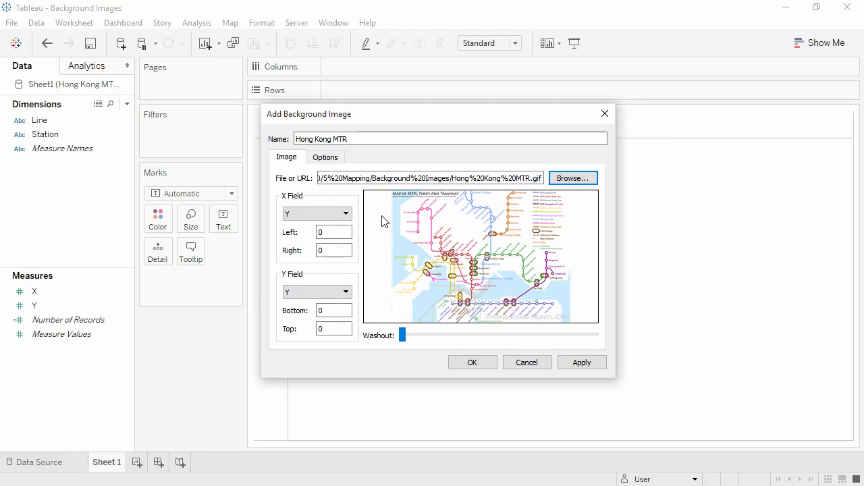
Assign the image's X field to X with a right limit of 840, and set the Y field's top limit to 623.
left_click(323, 214)
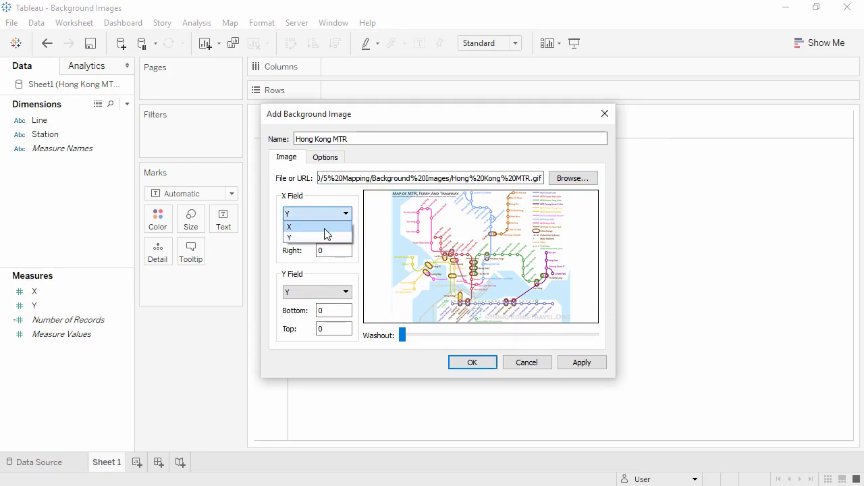
left_click(324, 230)
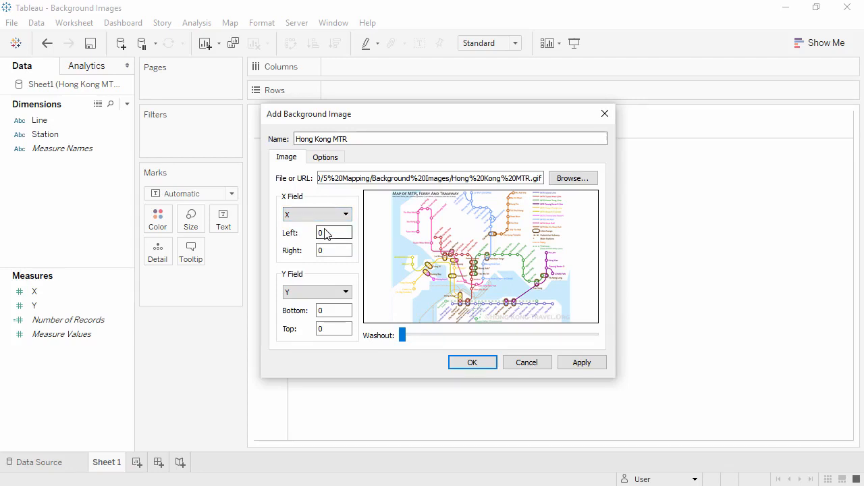
double_click(331, 249)
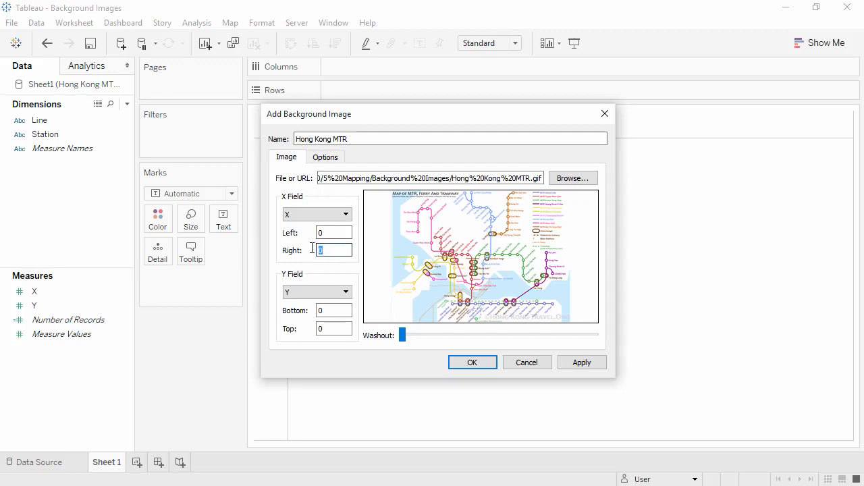
type("840")
double_click(328, 329)
type("623")
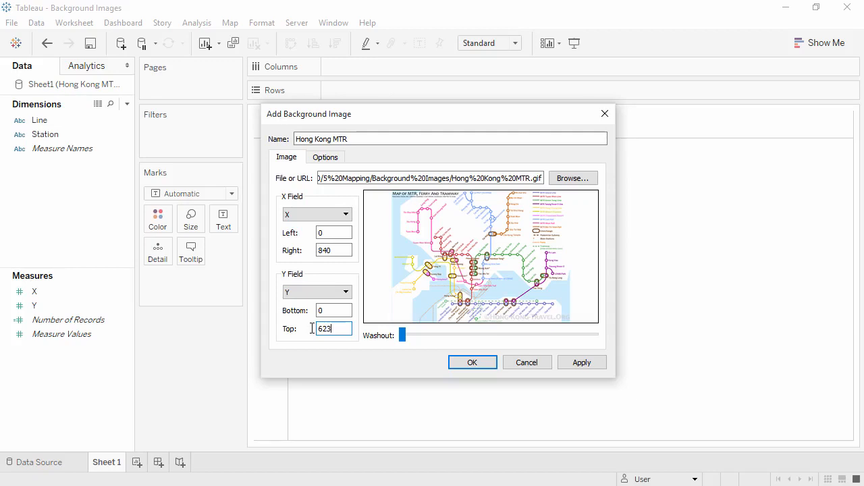
Turn on Always Show Entire Image for the background image and accept the image settings.
left_click(325, 157)
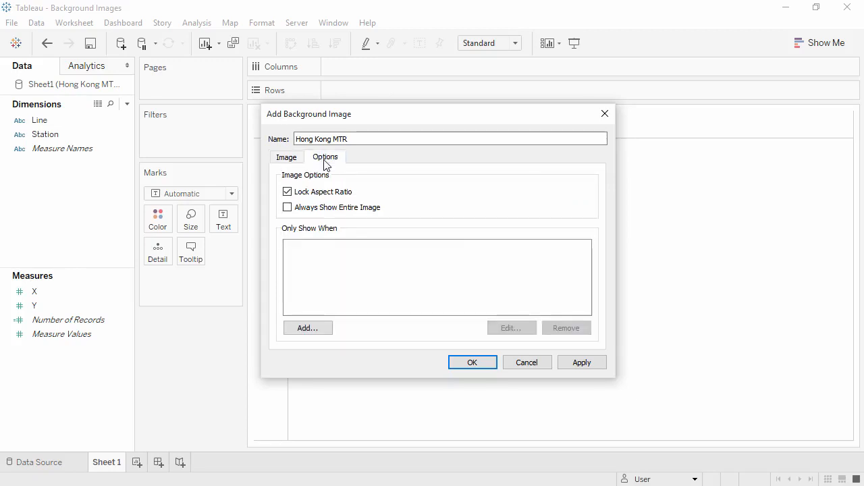
left_click(289, 208)
left_click(467, 365)
left_click(450, 331)
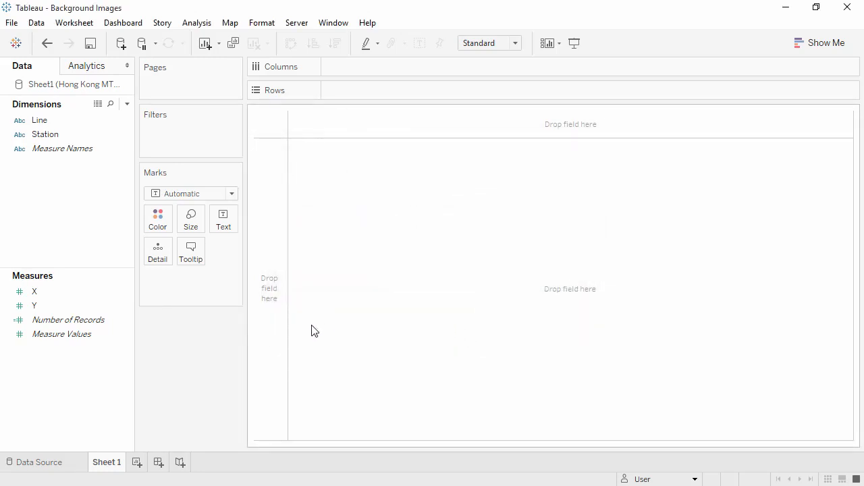
Place the X measure on Columns and the Y measure on Rows.
left_click(101, 290)
left_click_drag(102, 289, 338, 63)
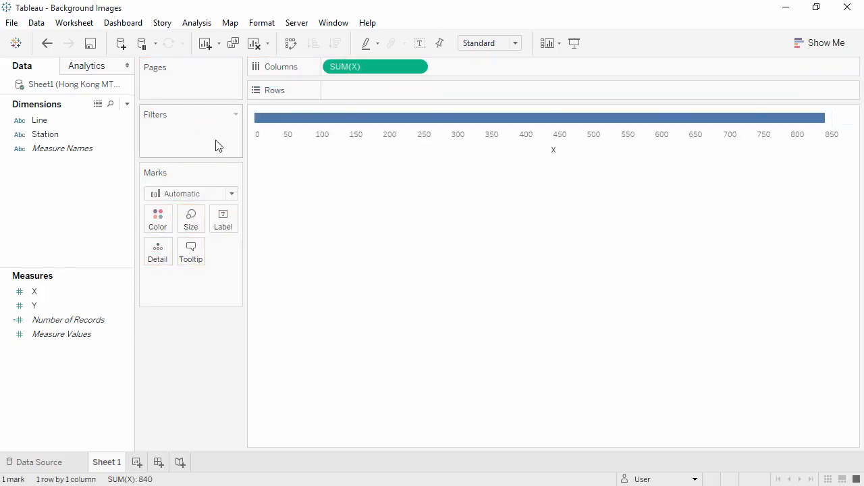
left_click(67, 308)
left_click_drag(68, 307, 357, 92)
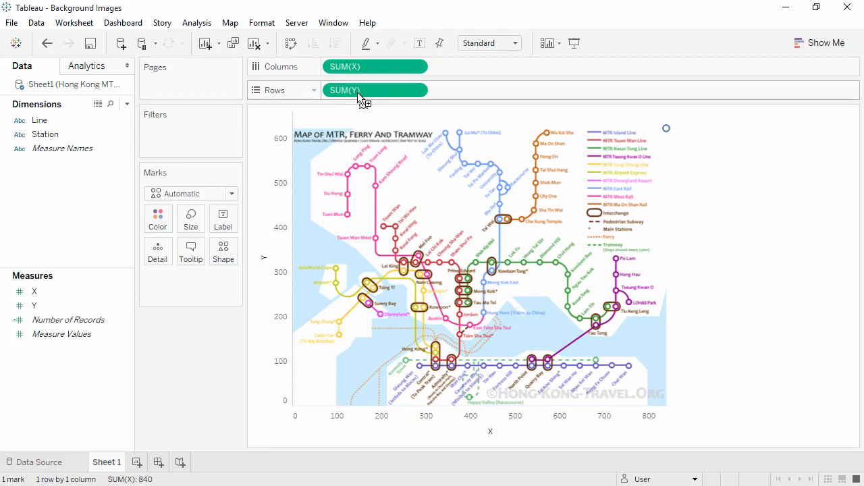
Add a point annotation at Sheung Wan station showing the X and Y values in 12-point text.
right_click(420, 371)
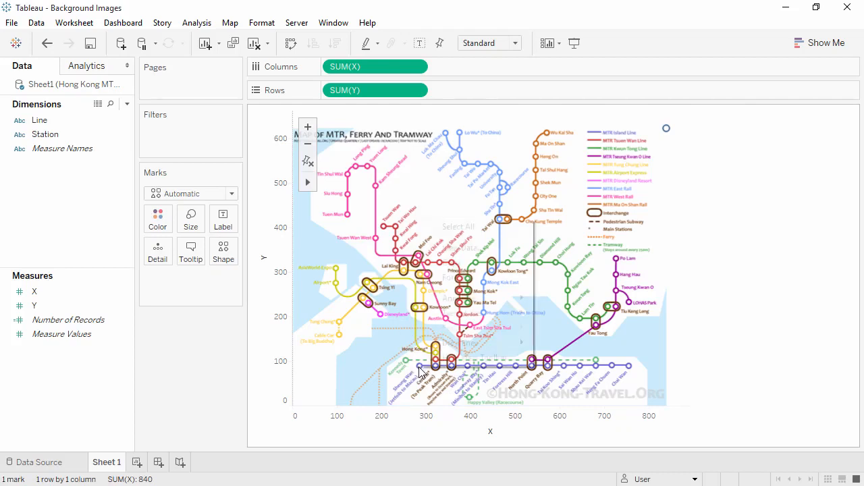
mouse_move(472, 304)
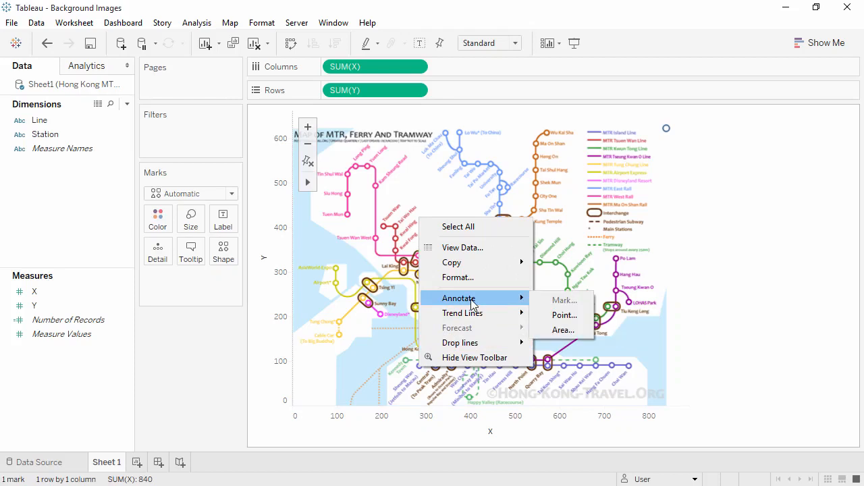
left_click(547, 316)
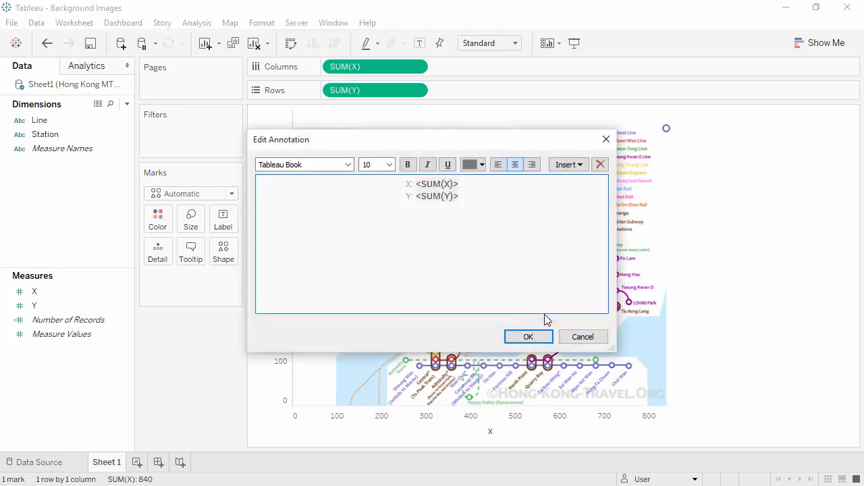
left_click_drag(471, 200, 393, 183)
left_click(390, 165)
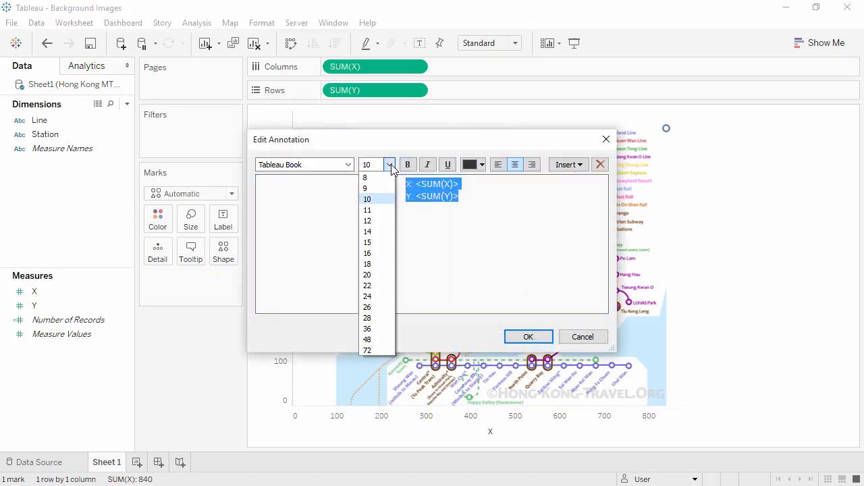
left_click(383, 224)
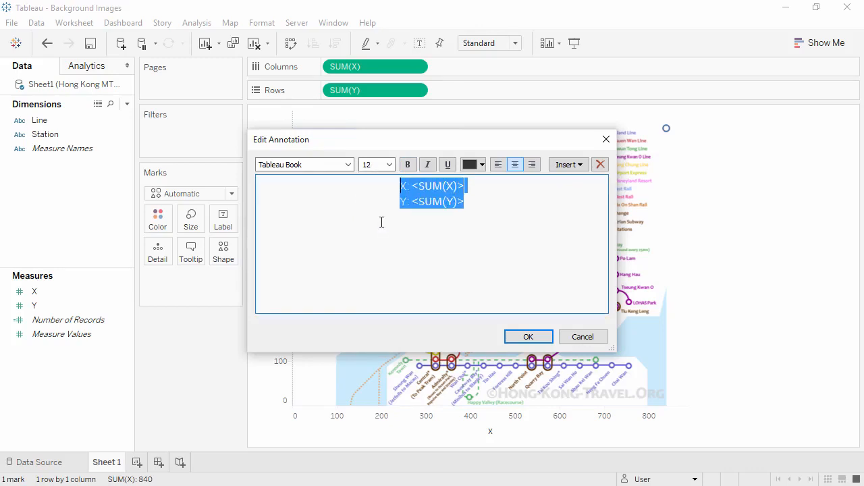
left_click(510, 335)
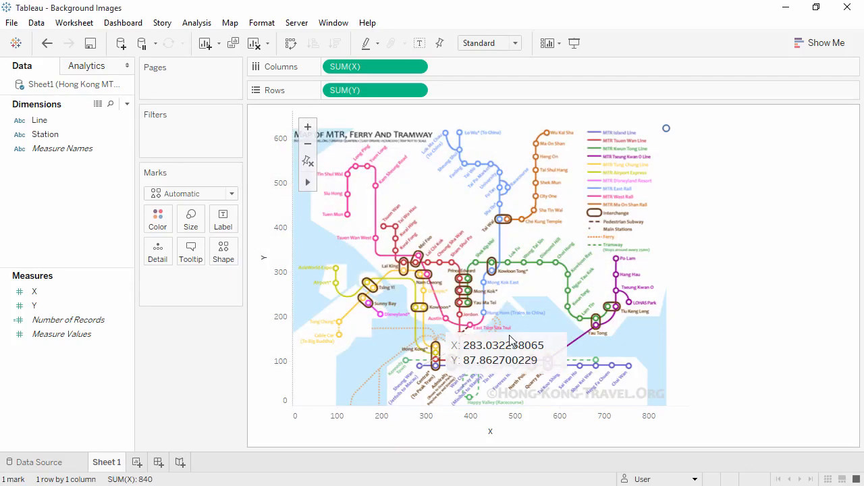
Move the annotation box aside and shift its point to Central station and on to Admiralty to read their coordinates.
left_click(540, 356)
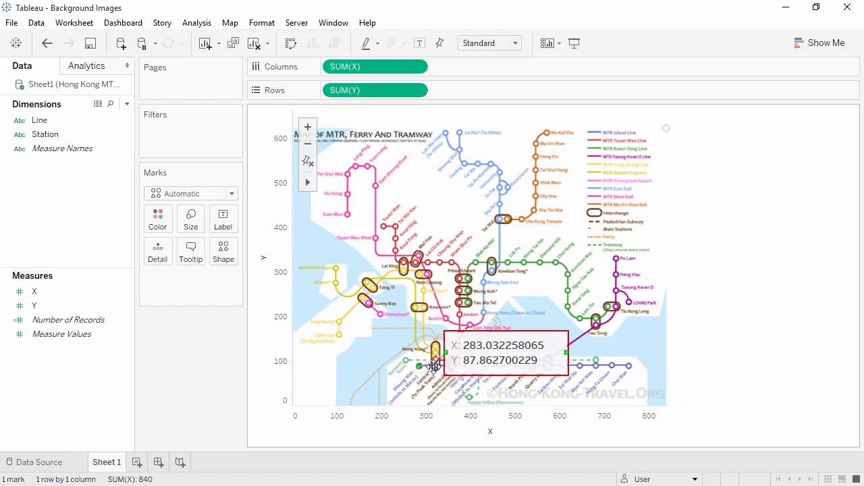
left_click_drag(436, 366, 534, 356)
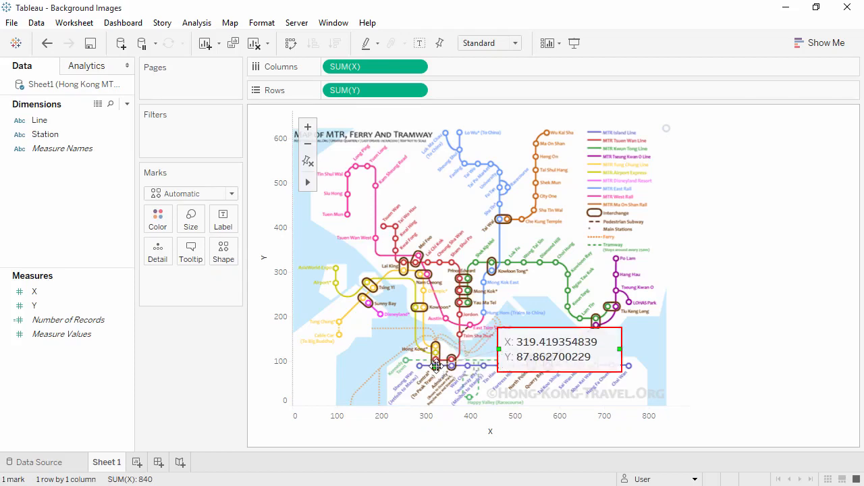
left_click_drag(436, 365, 451, 365)
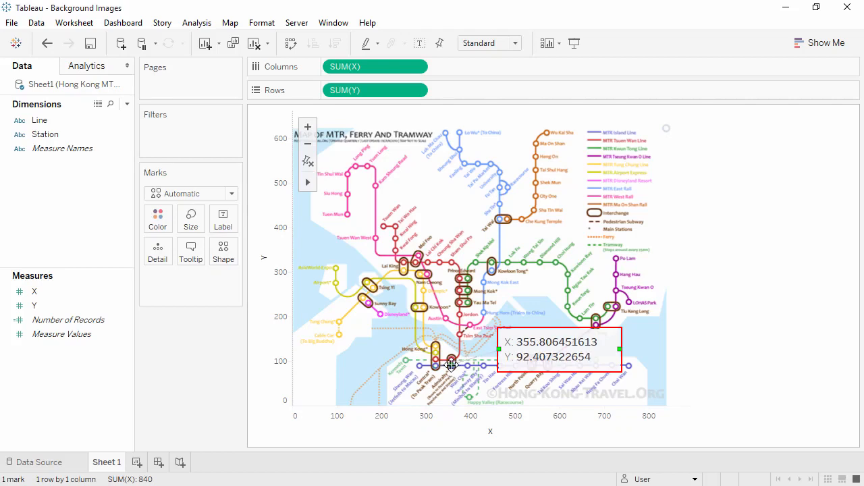
Switch to the Hong Kong MTR workbook in Excel, paste the copied station coordinates starting at C2, and save.
left_click(783, 10)
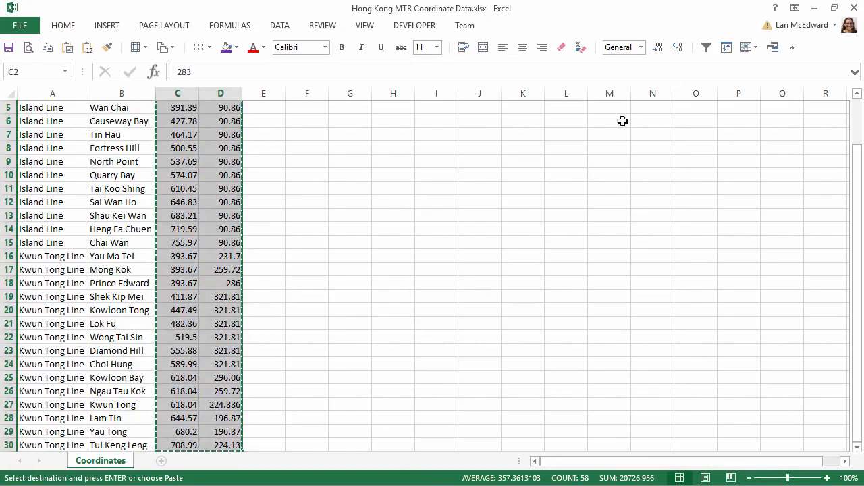
left_click(815, 10)
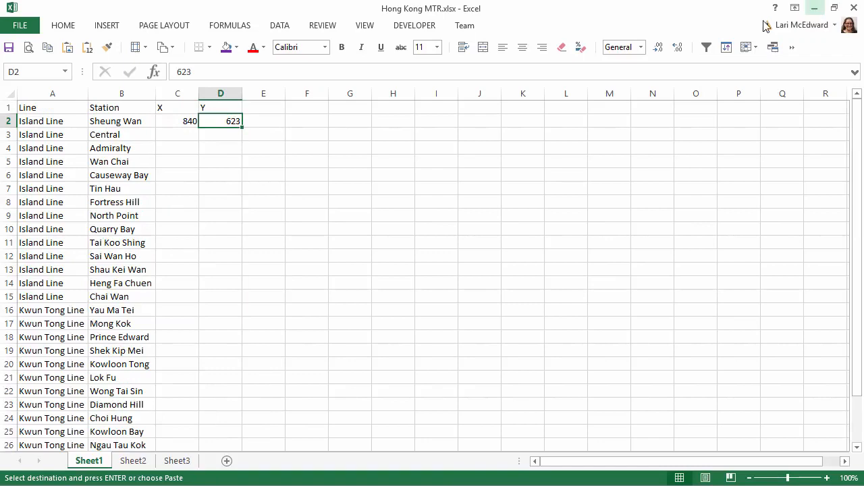
left_click(168, 121)
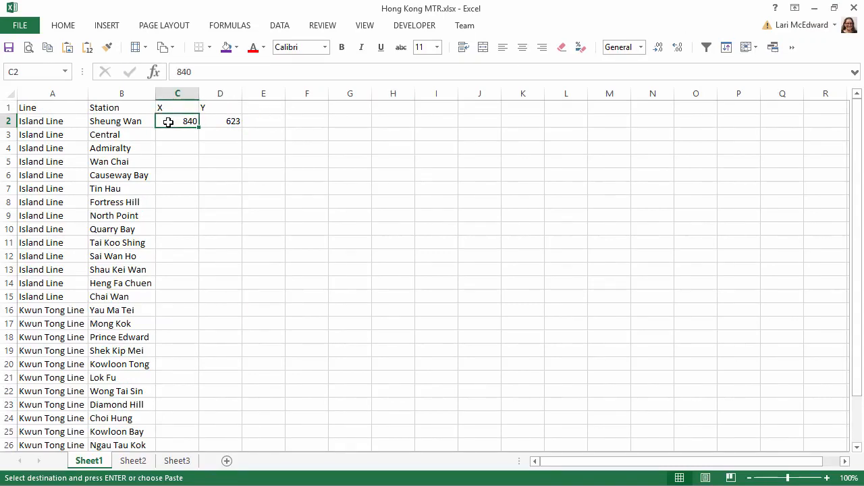
key("ctrl+v")
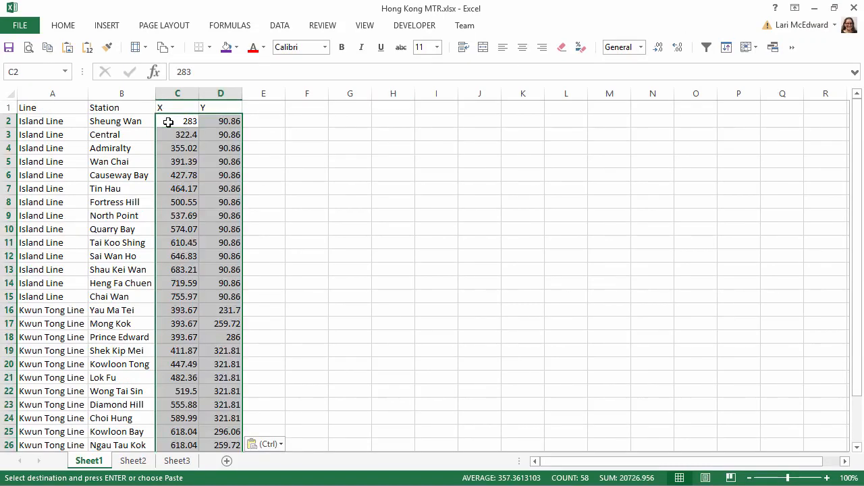
left_click(9, 49)
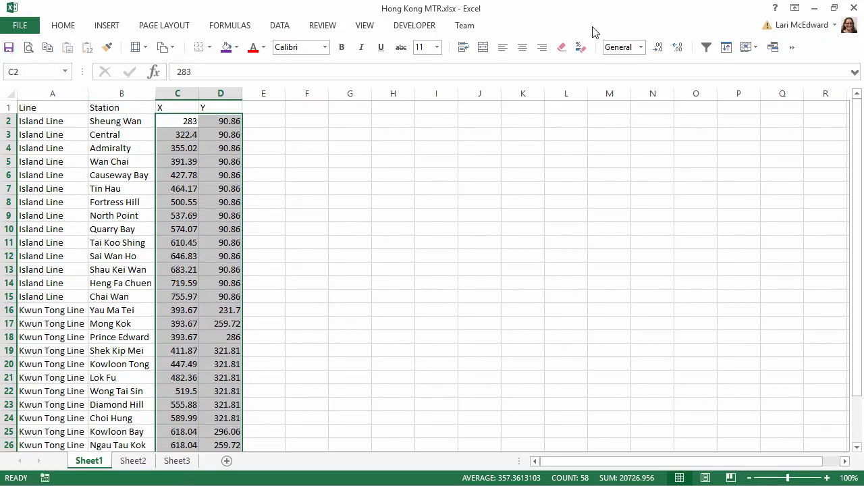
Switch back to Tableau and remove the coordinate annotation from the map.
left_click(815, 8)
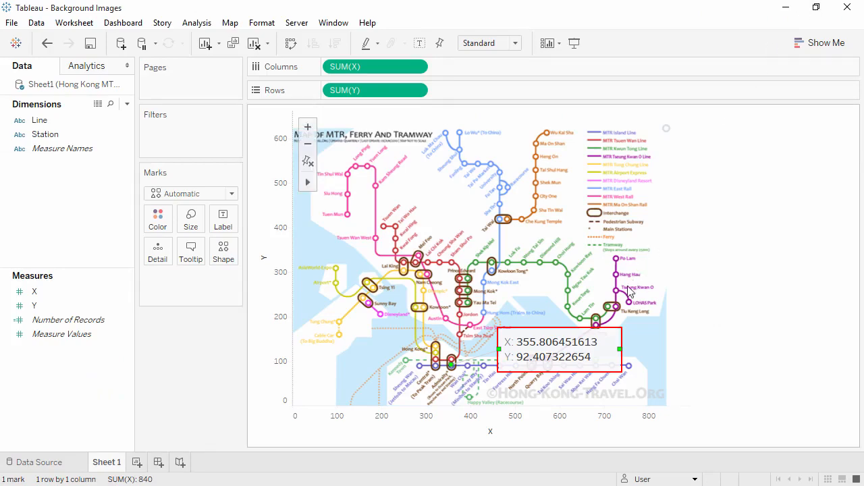
right_click(588, 354)
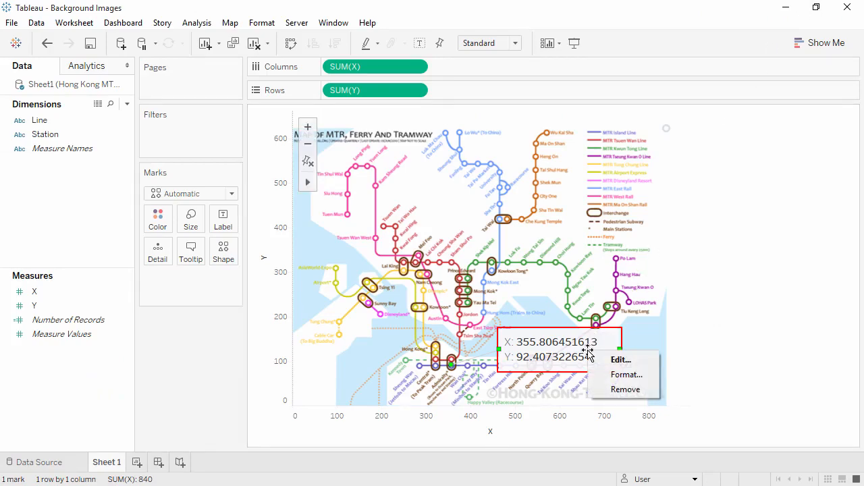
left_click(625, 390)
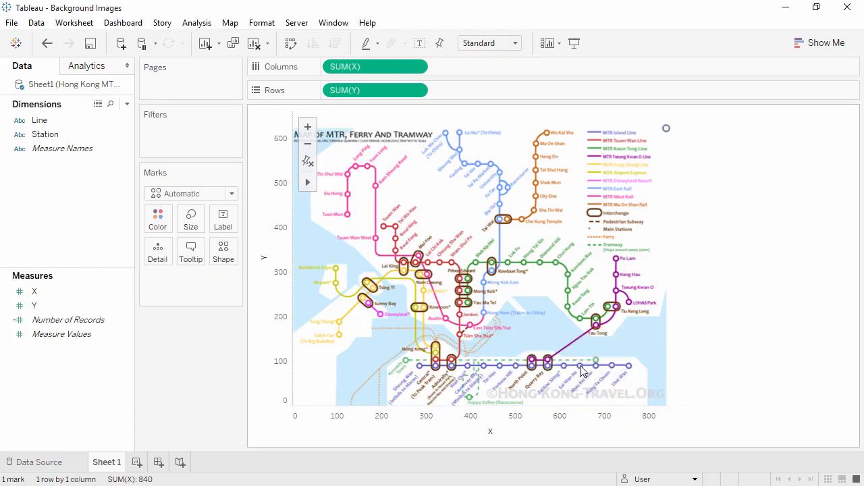
Refresh the Hong Kong MTR data source and add Station to the marks' Detail.
right_click(92, 85)
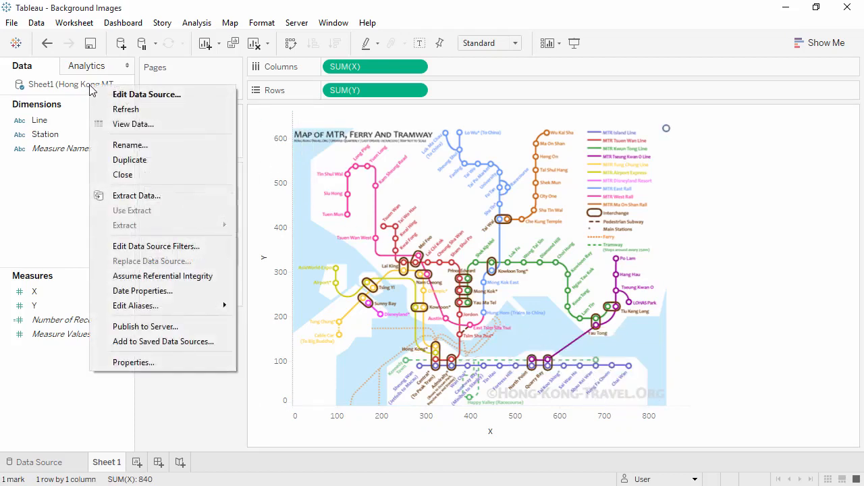
left_click(126, 109)
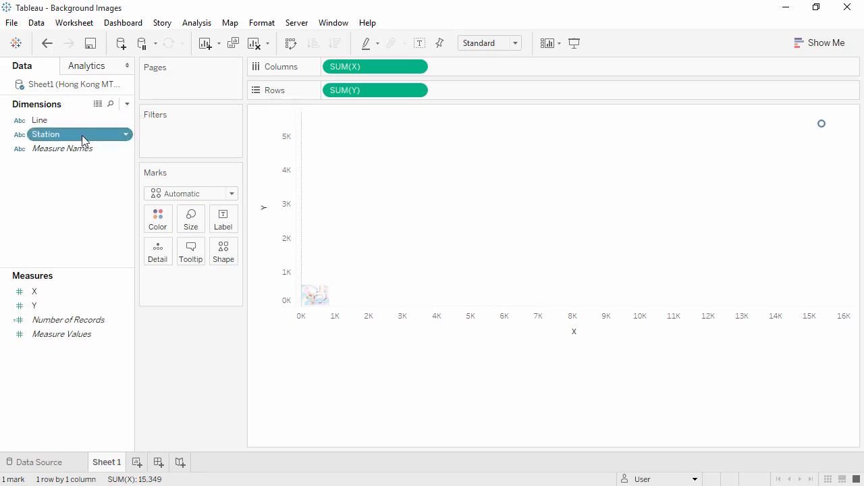
left_click_drag(82, 135, 163, 254)
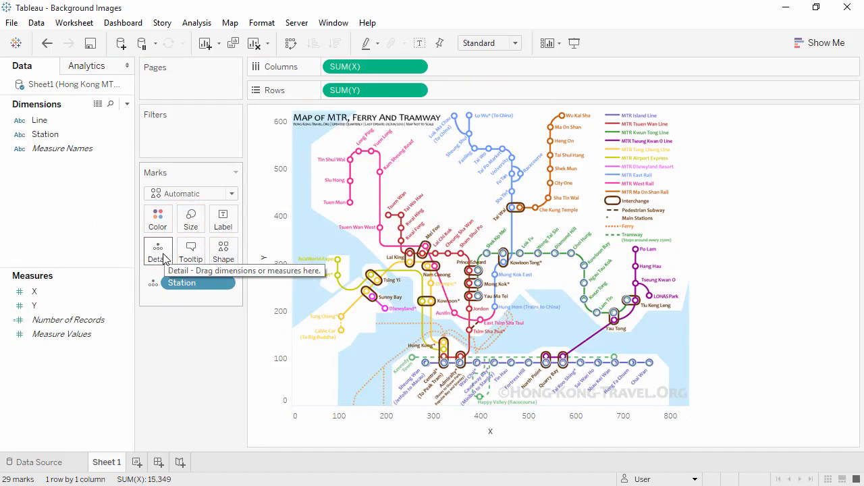
Color the marks by Line, assigning purple to Island Line and green to Kwun Tong Line.
left_click(60, 122)
left_click_drag(60, 123, 158, 228)
left_click(155, 227)
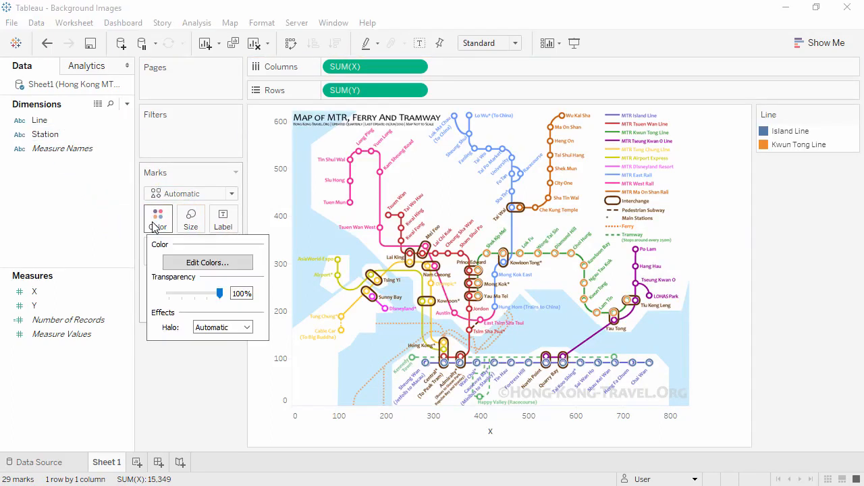
left_click(196, 264)
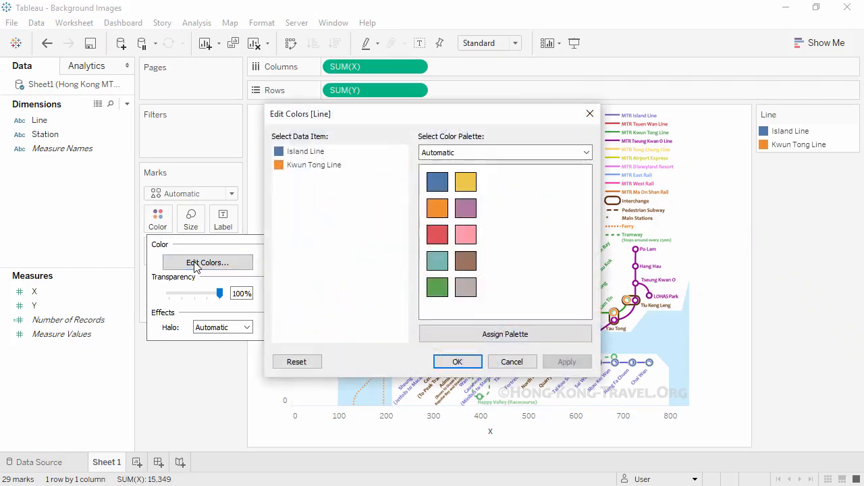
left_click(307, 155)
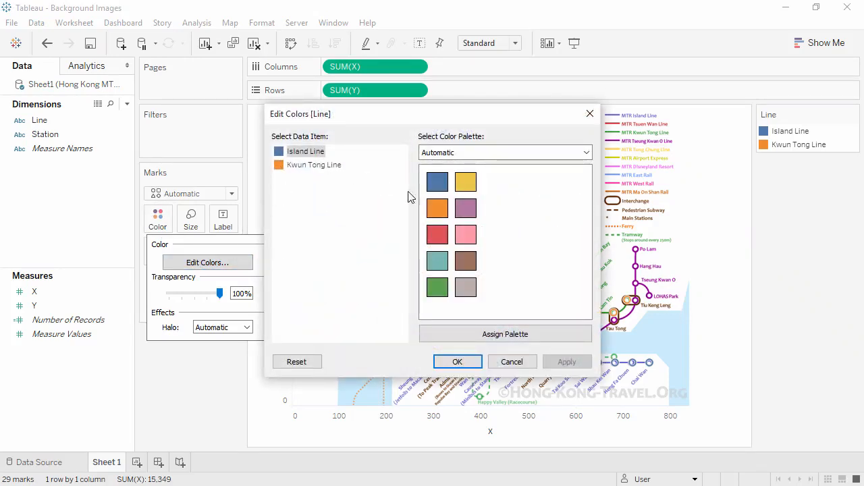
left_click(463, 211)
left_click(332, 168)
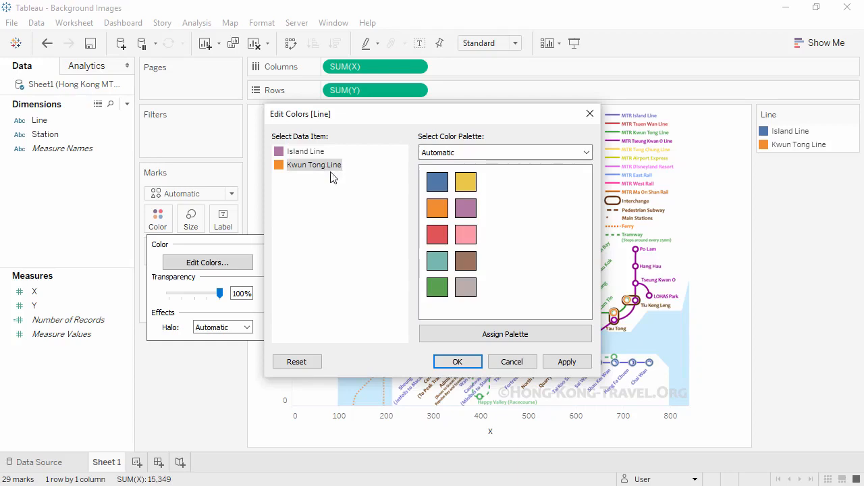
left_click(435, 289)
left_click(456, 361)
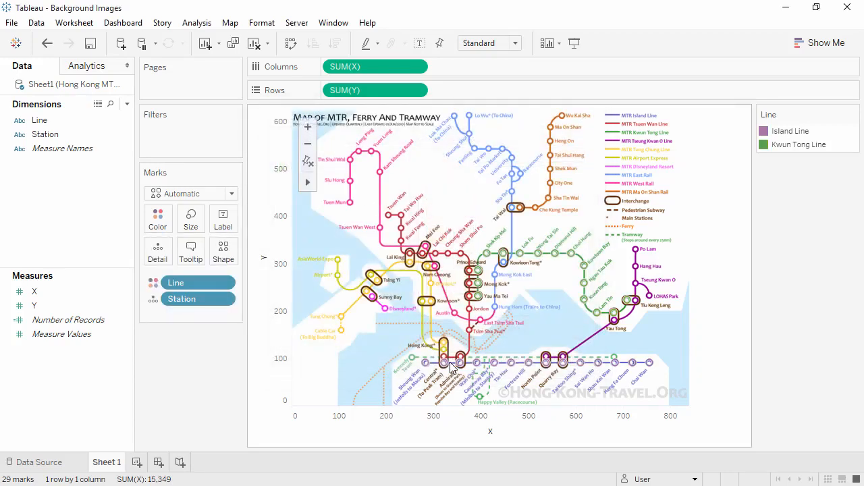
Change the station marks to filled circles and give them a black halo.
left_click(224, 252)
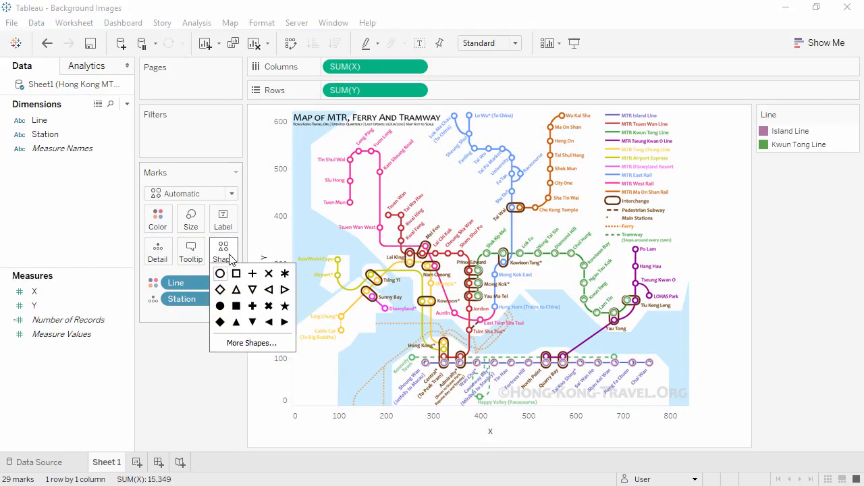
left_click(220, 306)
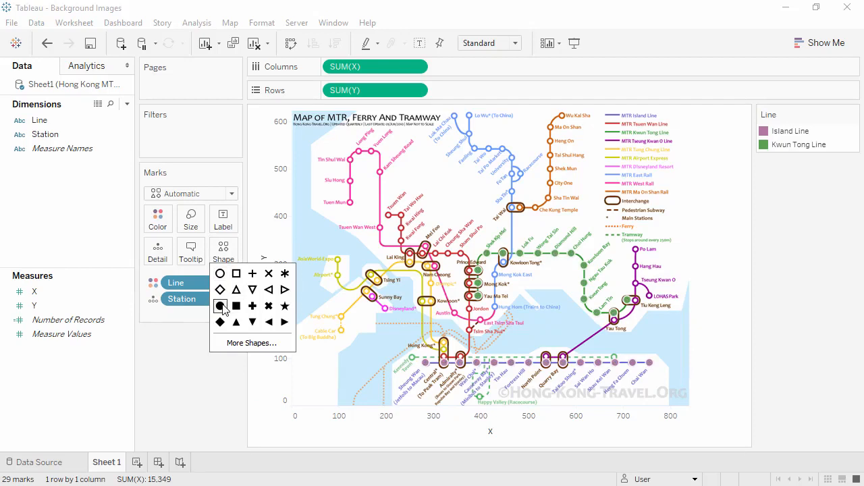
left_click(158, 223)
left_click(201, 327)
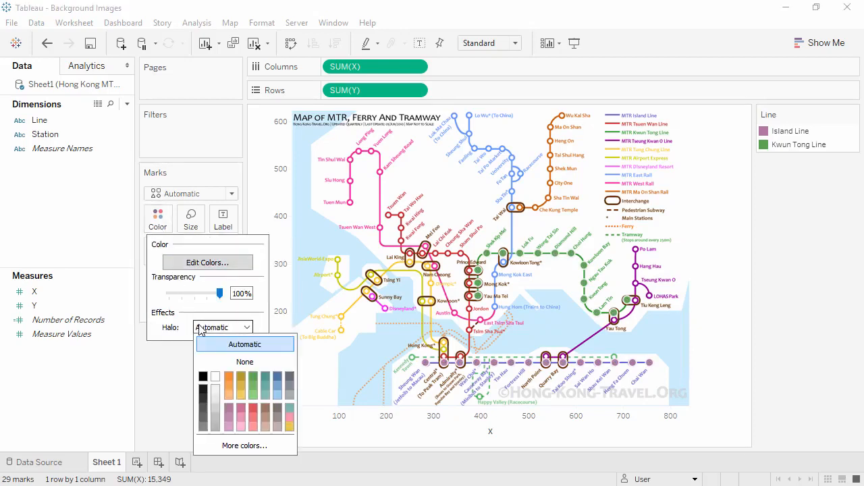
left_click(204, 379)
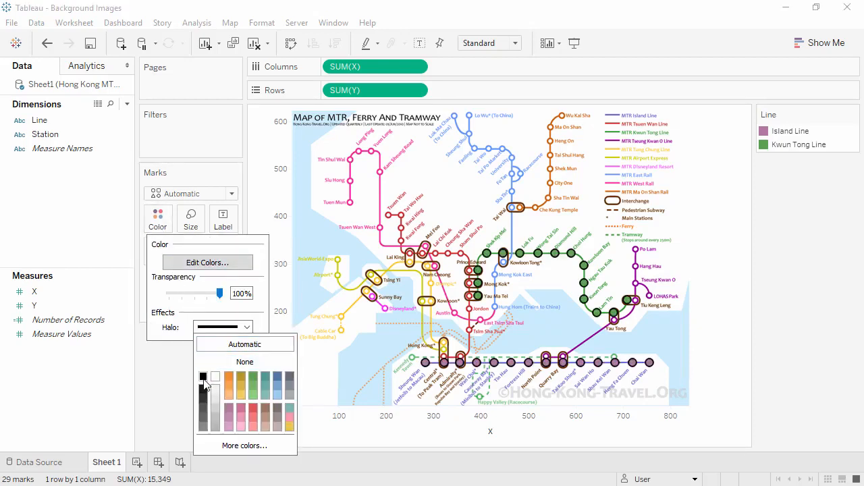
left_click(178, 381)
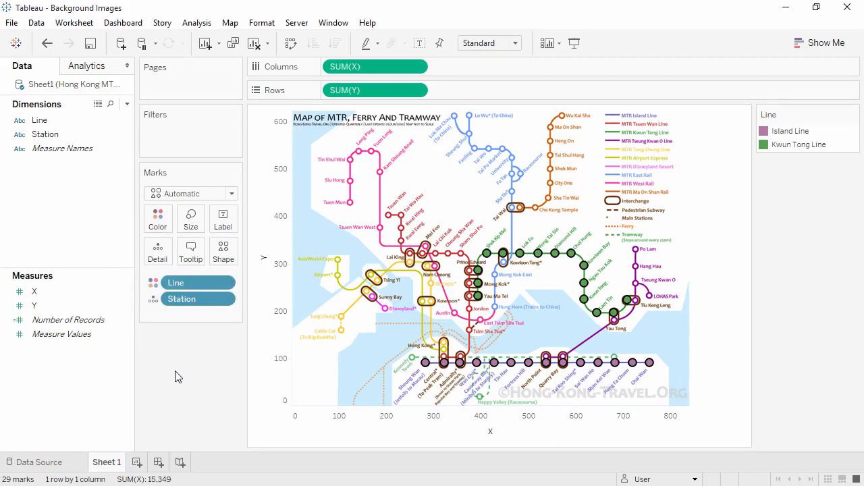
Hide the Y and X axis headers on the map view.
right_click(287, 341)
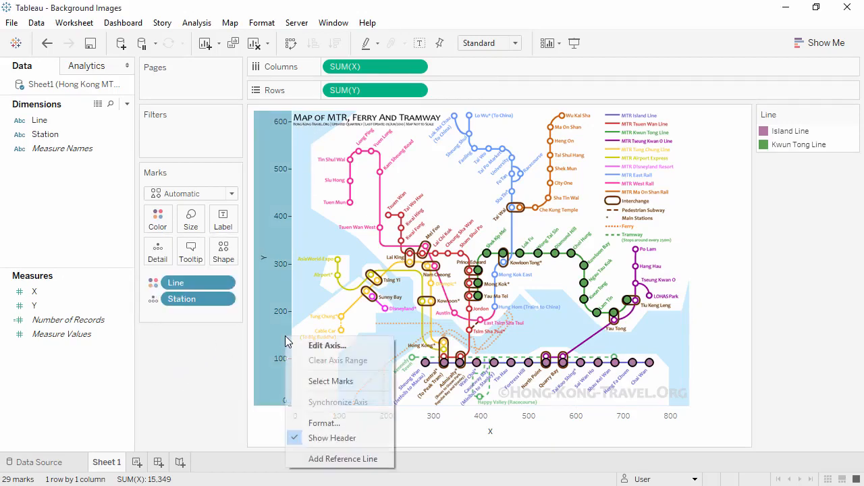
left_click(310, 438)
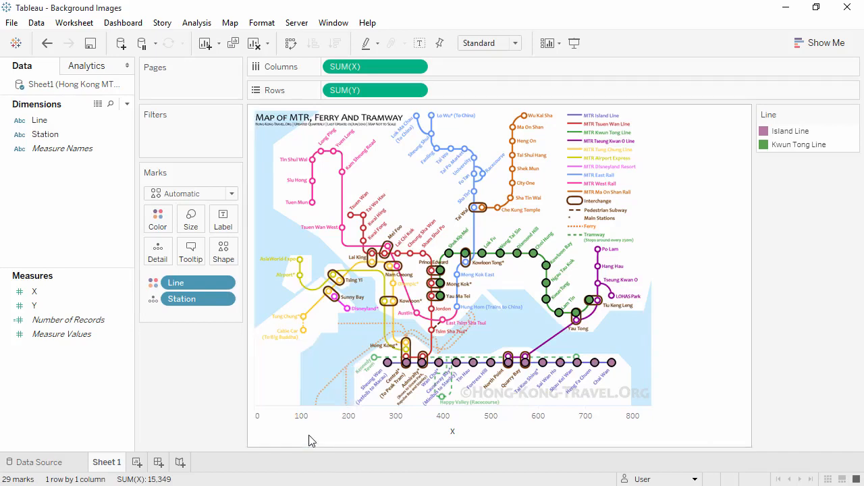
right_click(336, 423)
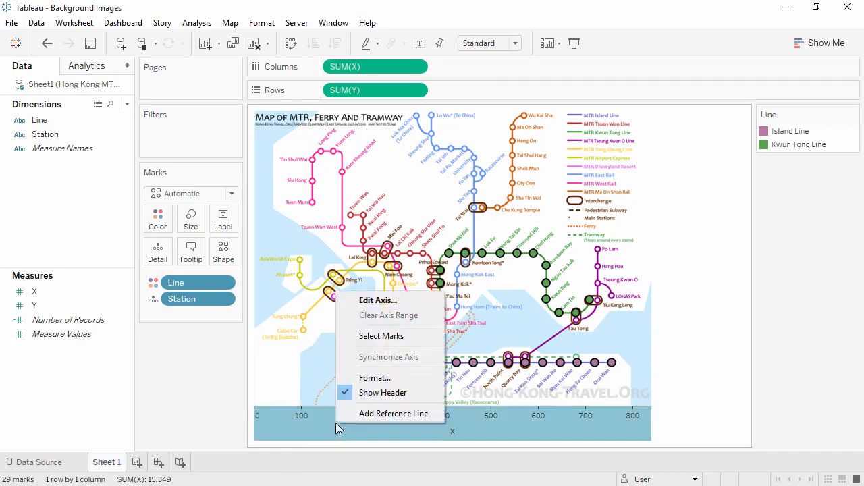
left_click(366, 393)
mouse_move(403, 398)
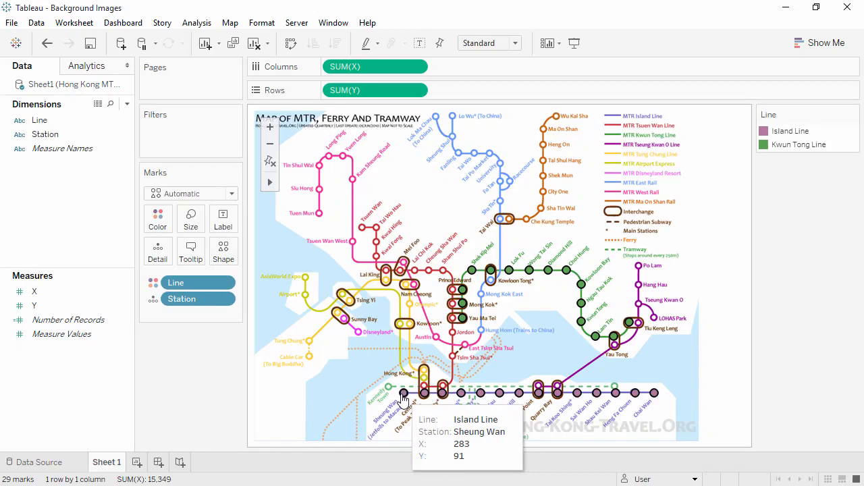
mouse_move(461, 323)
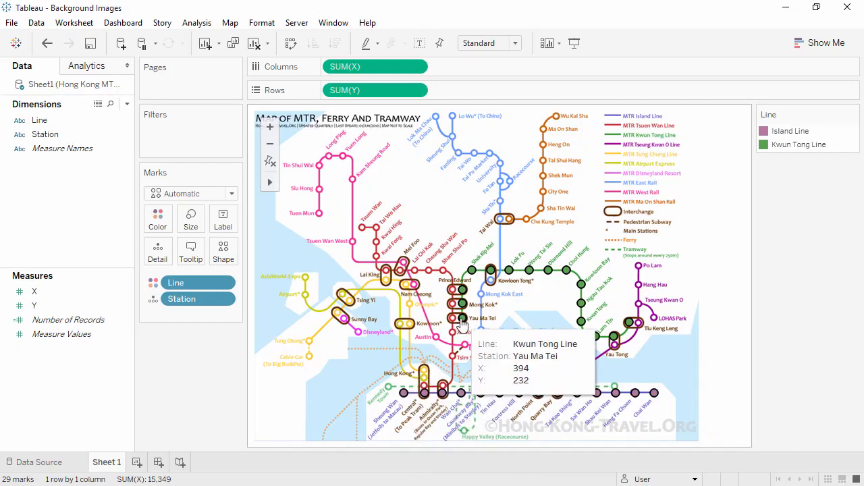